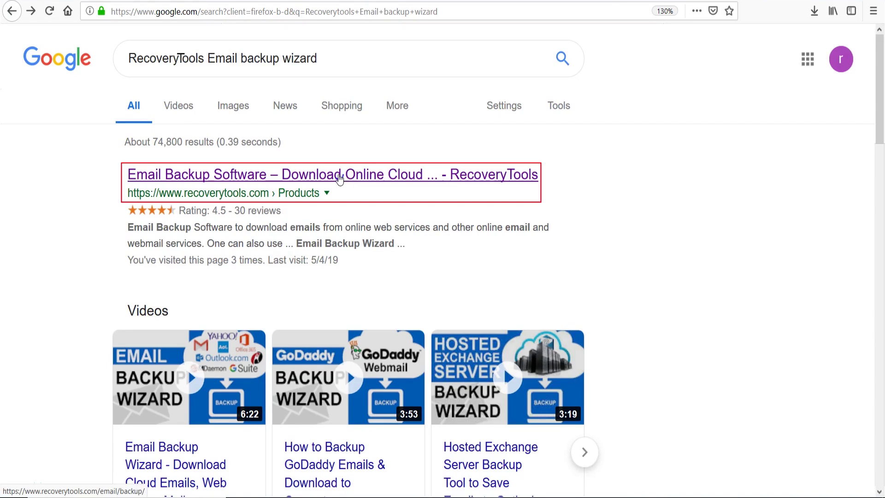
Download the Email Backup Wizard installer from RecoveryTools and open setup-email-backup(5).exe.
left_click(340, 179)
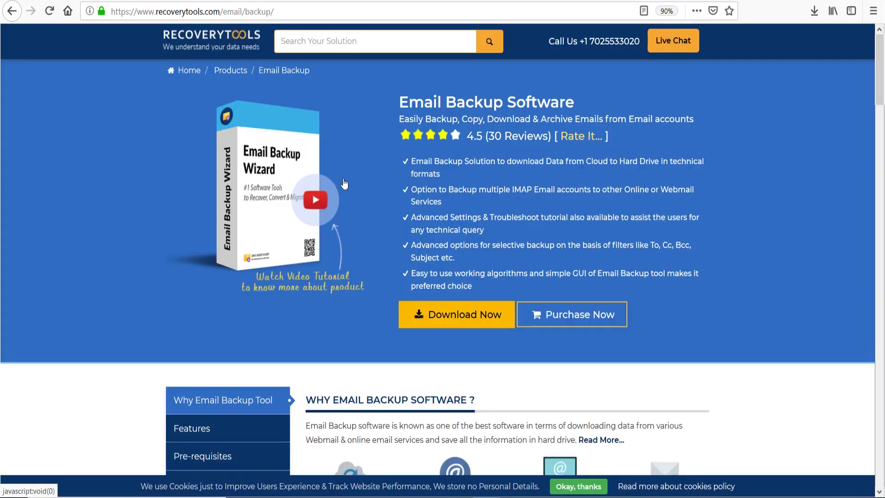
left_click(446, 314)
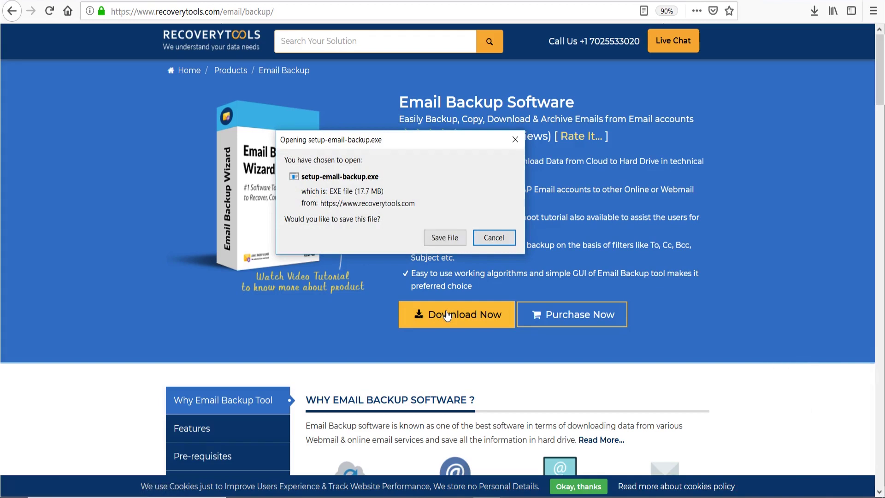
left_click(445, 238)
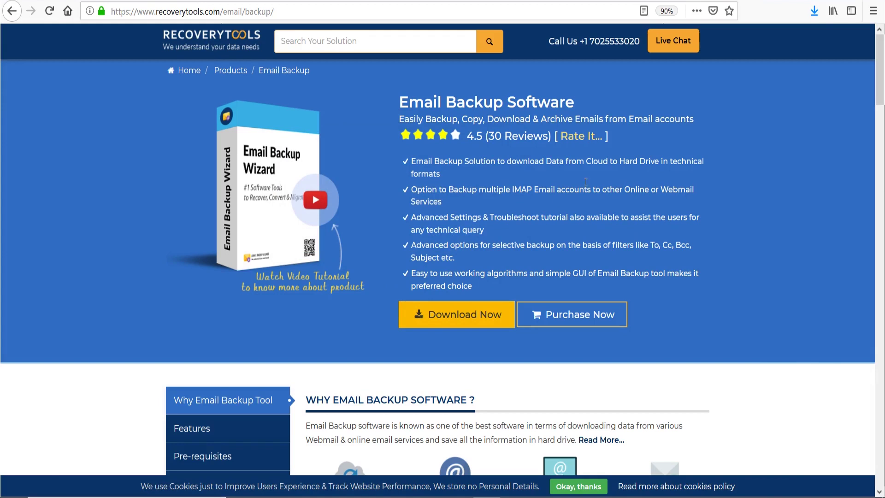
left_click(815, 11)
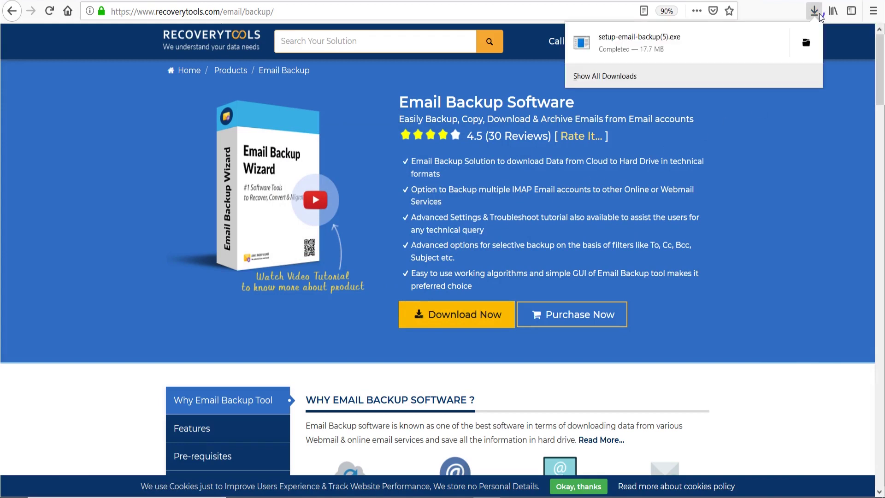
left_click(659, 49)
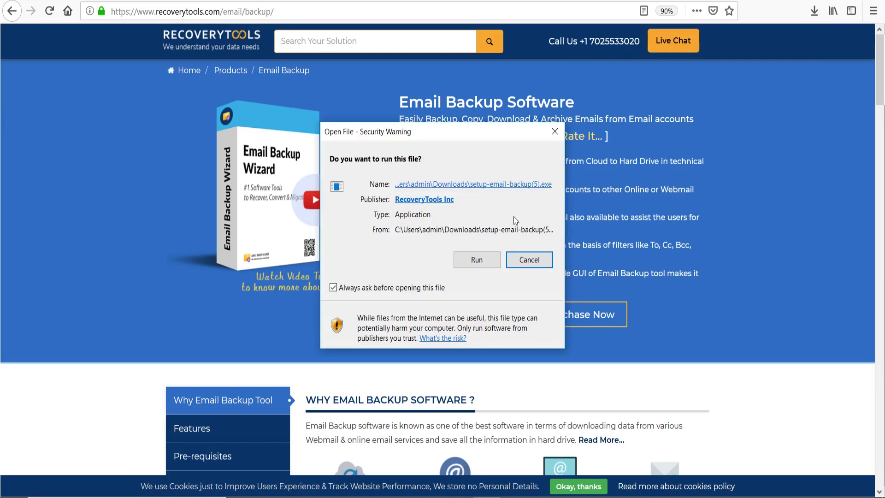
Run the setup, accept the license, install Email Backup Wizard v8.2.4 with defaults and launch it.
left_click(496, 267)
left_click(463, 269)
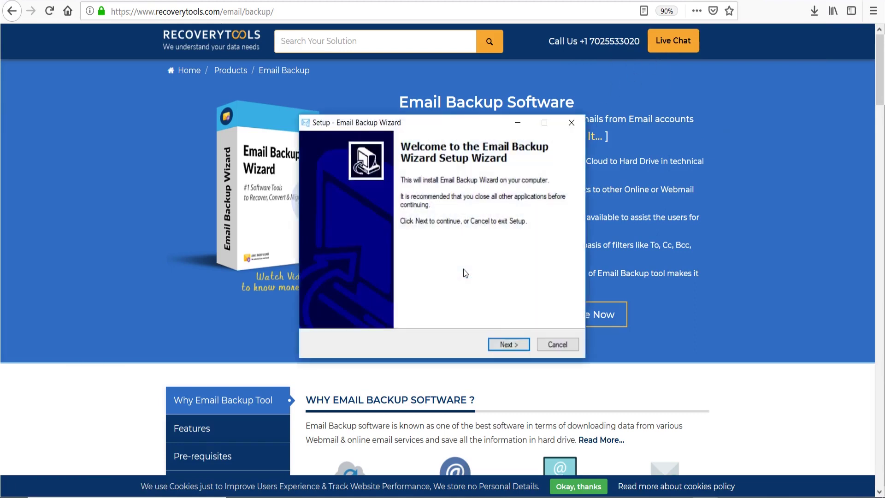
left_click(519, 344)
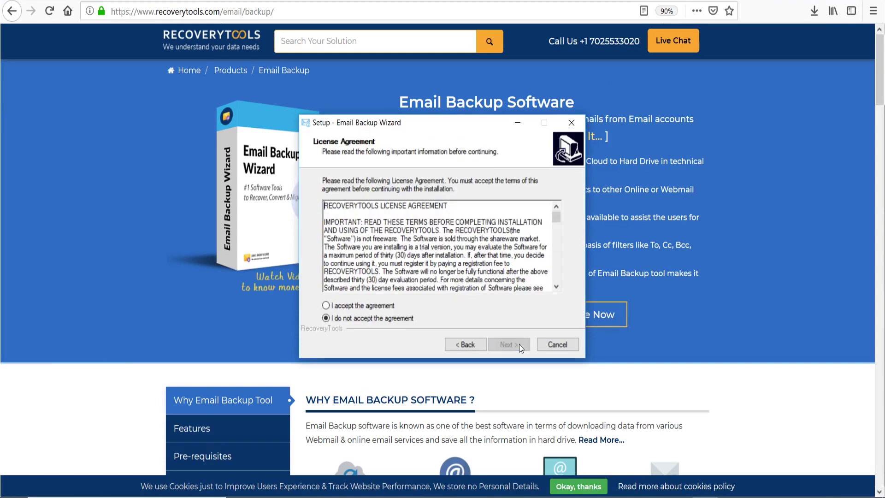
left_click(327, 305)
left_click(523, 348)
left_click(521, 347)
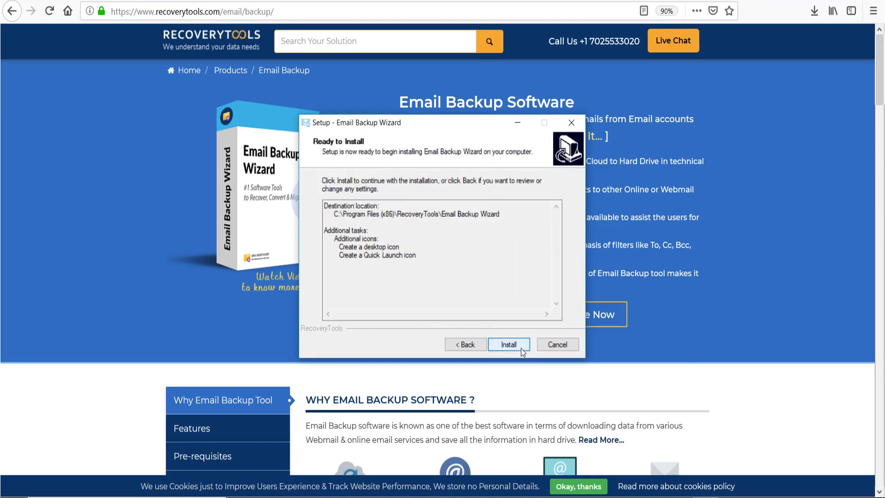
left_click(521, 347)
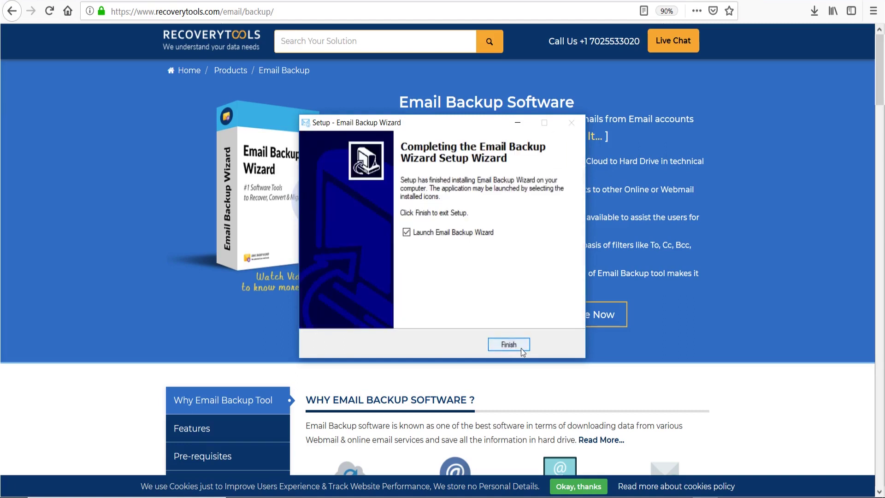
left_click(521, 348)
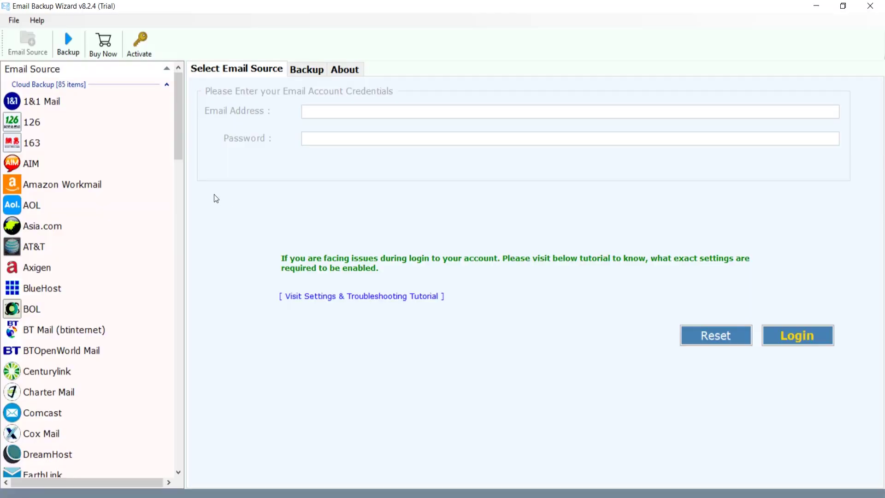
Scroll the Email Source list and select Cox Mail.
left_click_drag(179, 142, 179, 197)
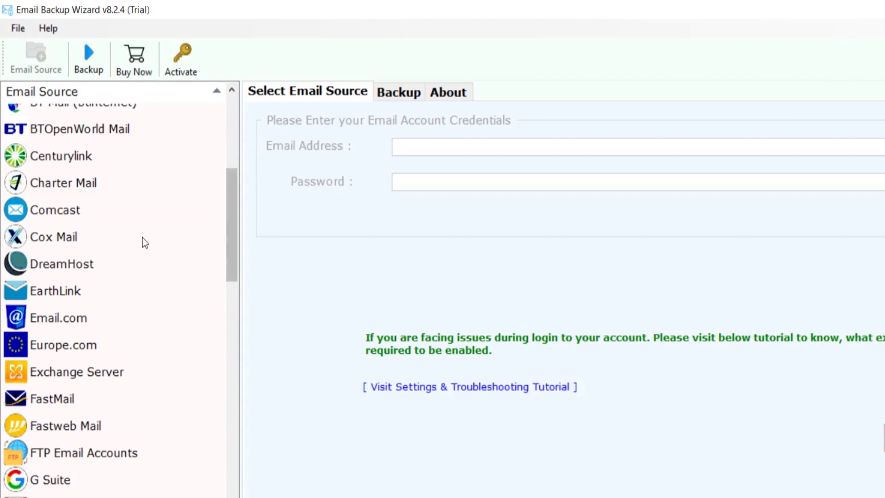
left_click(128, 237)
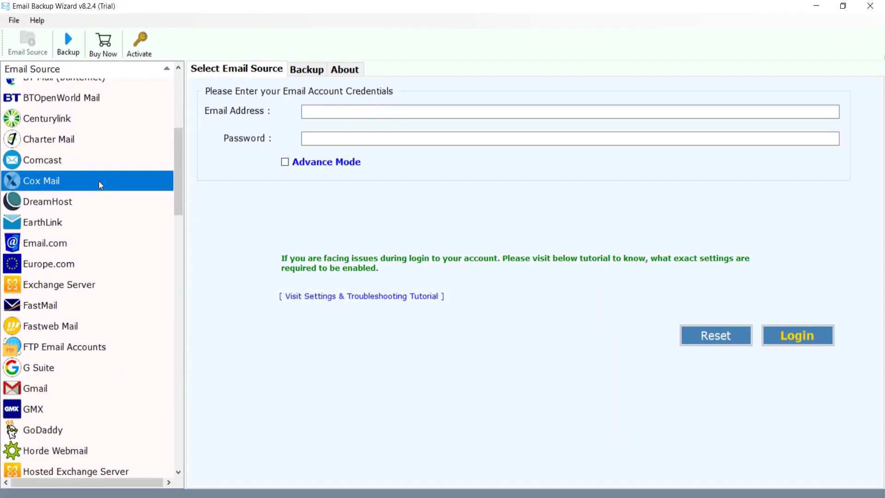
left_click(302, 112)
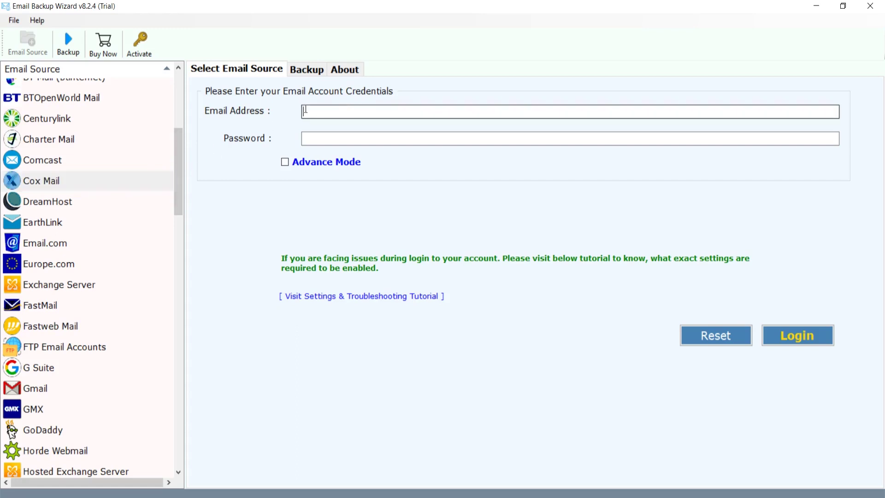
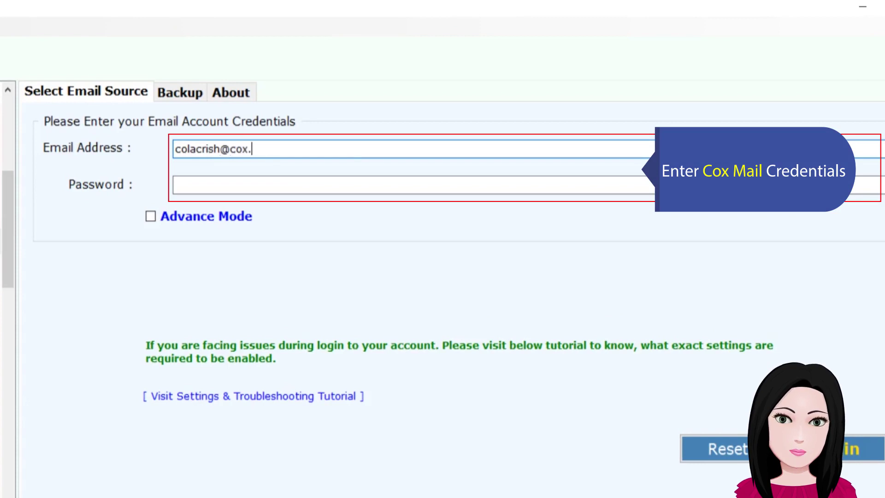
left_click(182, 186)
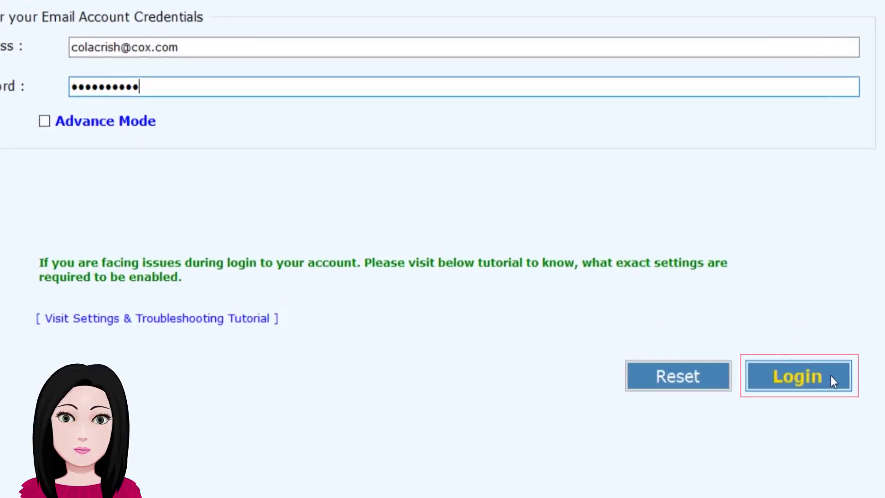
left_click(830, 376)
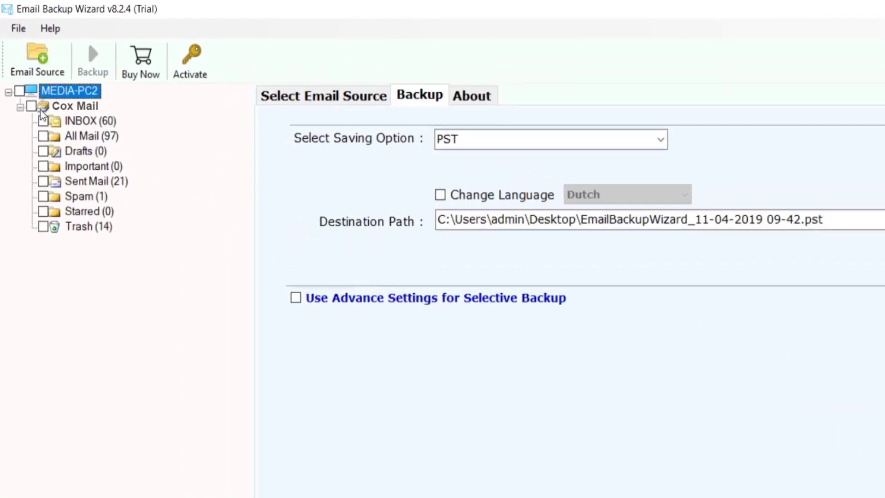
Tick all Cox Mail folders and change the saving option from PST to Gmail.
left_click(31, 107)
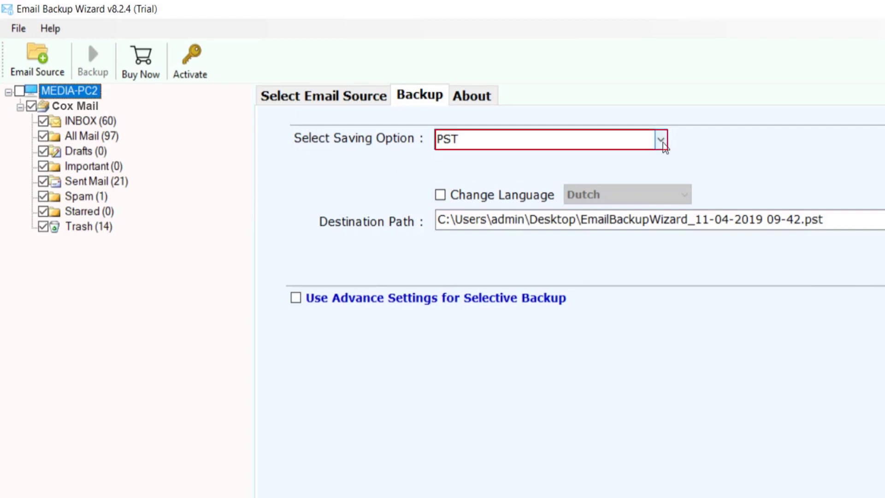
left_click(662, 141)
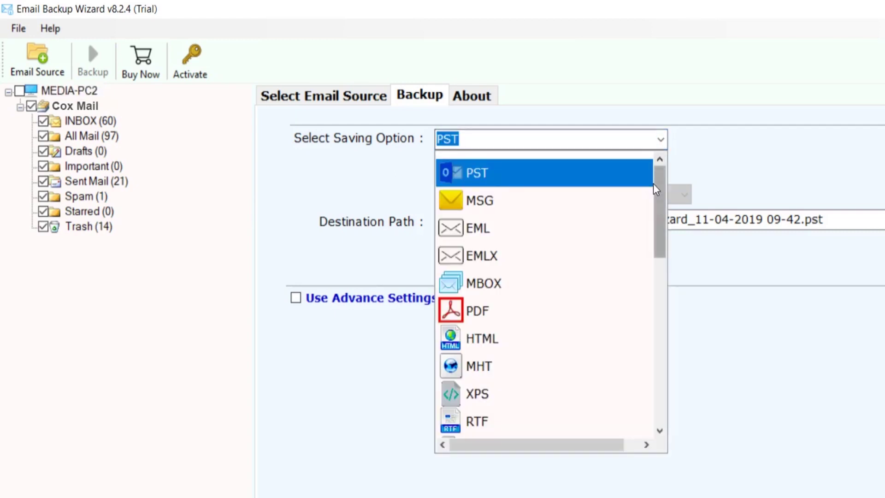
left_click_drag(659, 182, 644, 300)
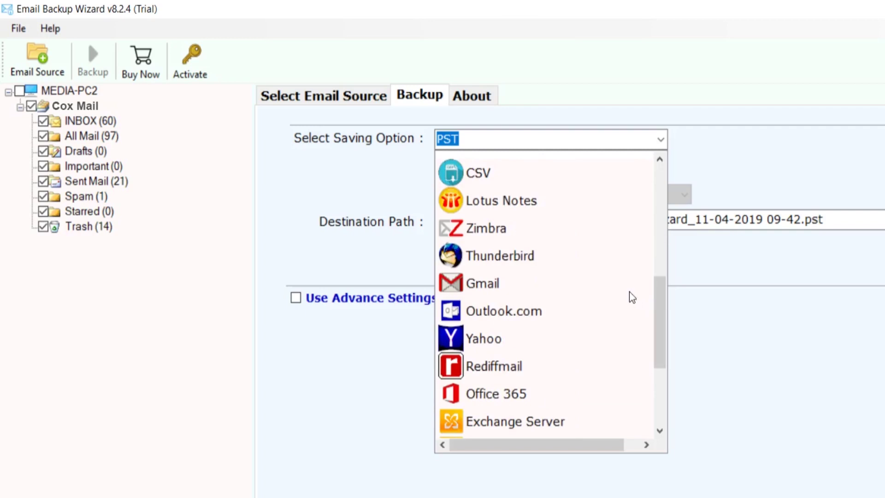
left_click(545, 288)
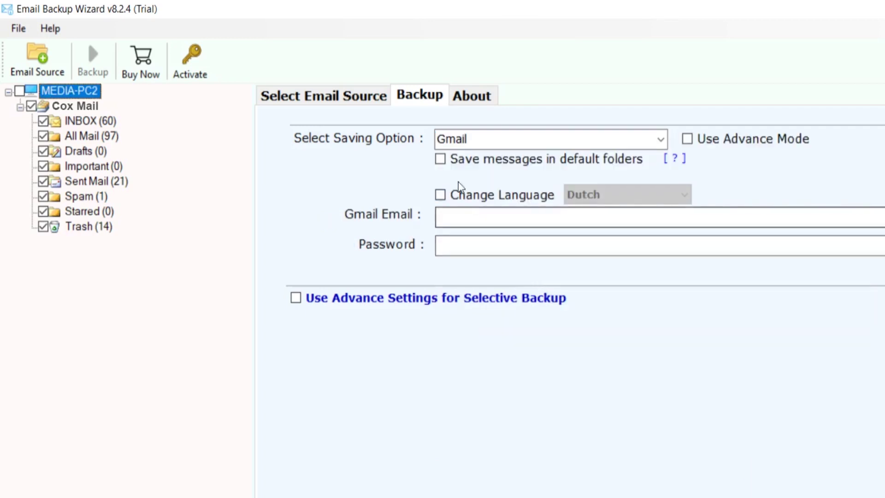
left_click(442, 161)
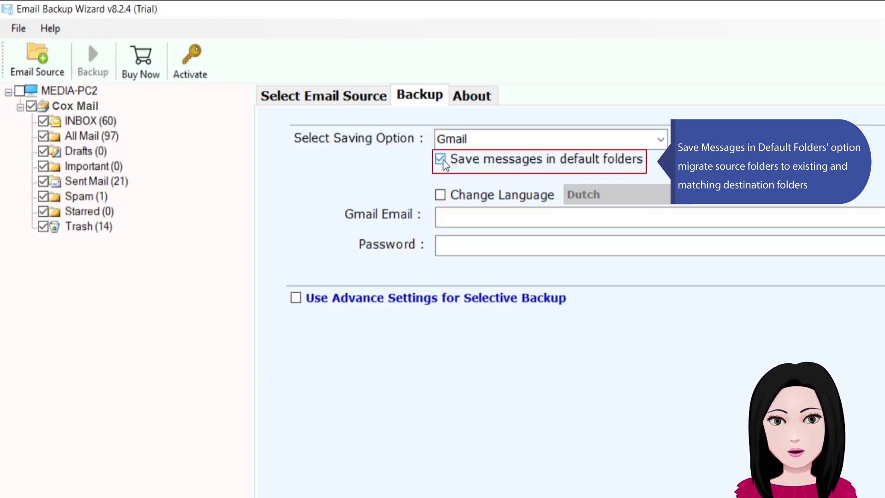
left_click(440, 159)
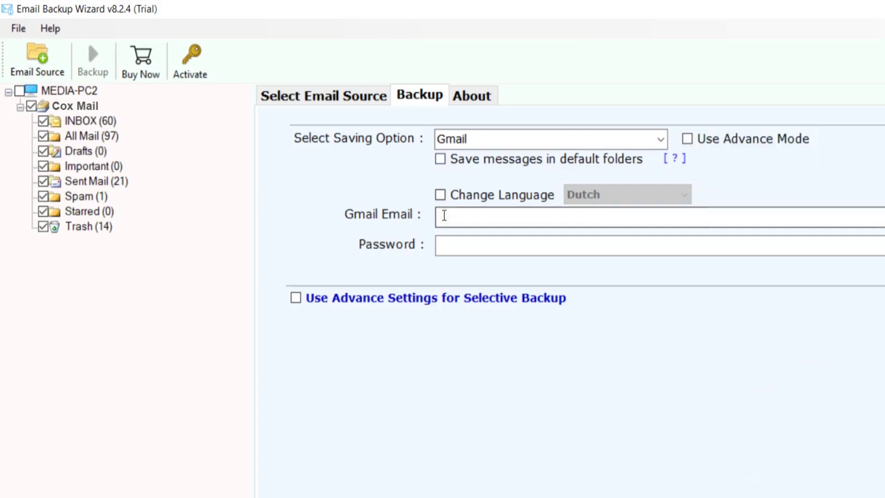
left_click(441, 216)
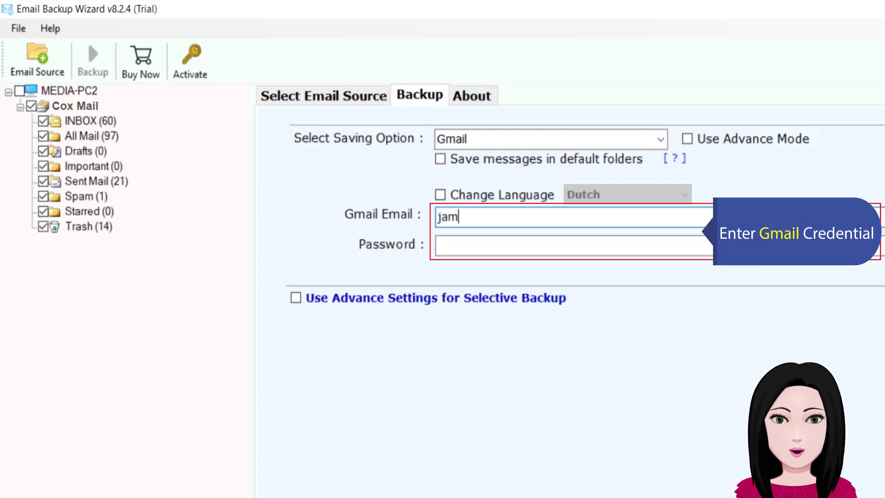
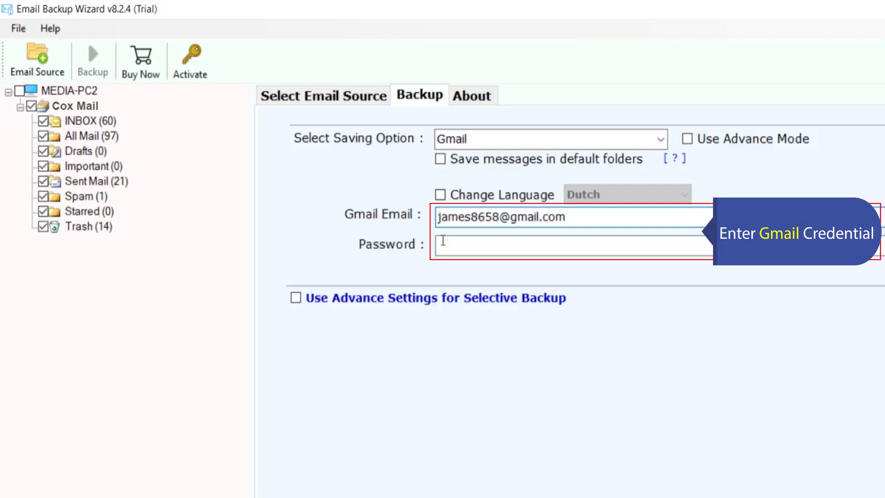
left_click(442, 240)
type("a")
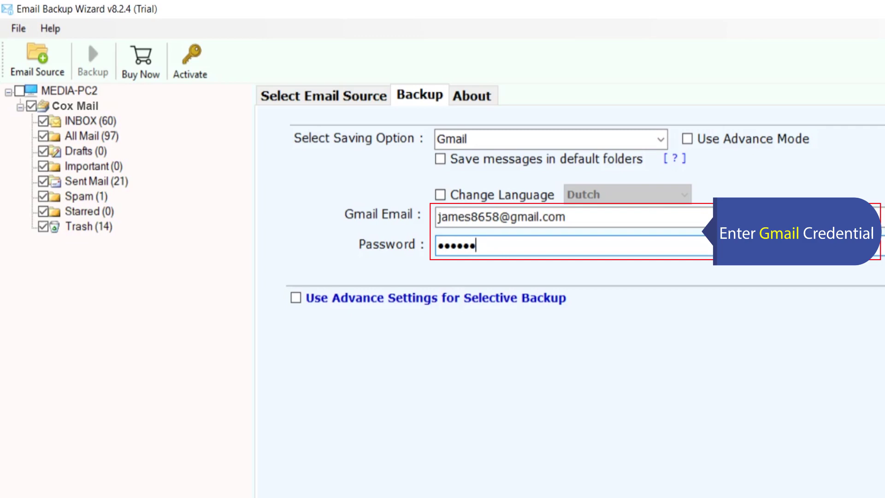
type("••••")
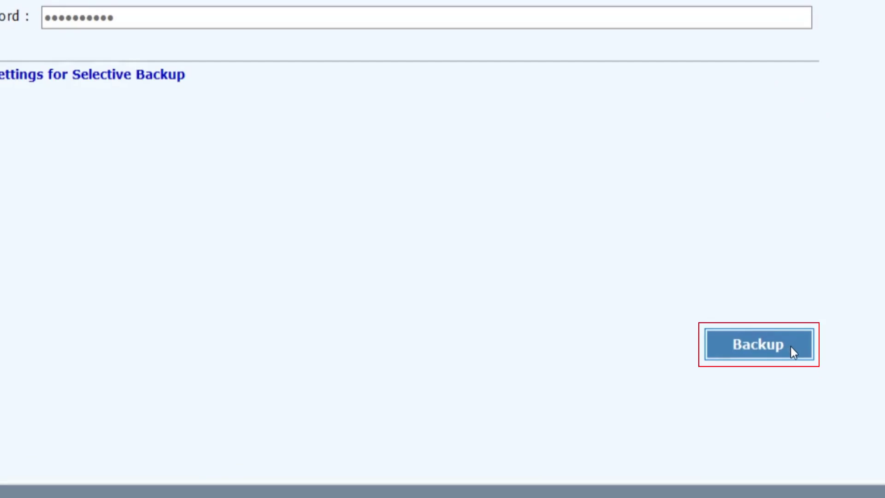
Run the Backup to Gmail and acknowledge the conversion-completed message.
left_click(791, 346)
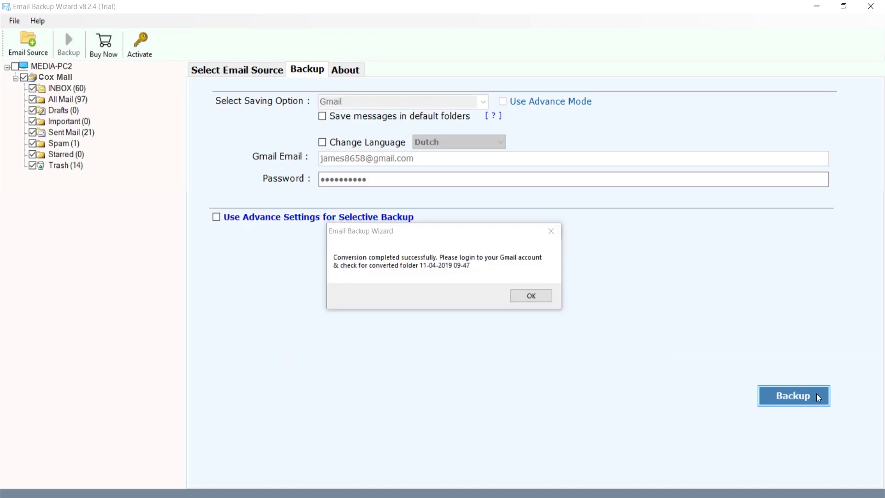
left_click(543, 296)
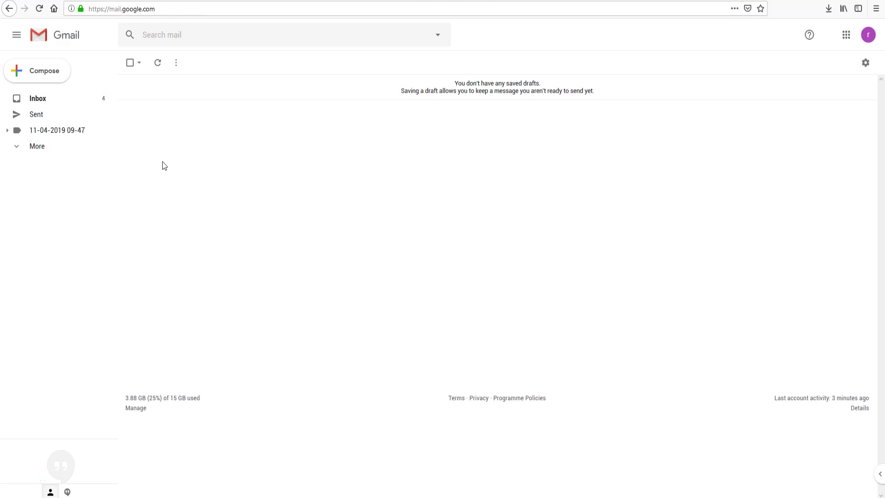
mouse_move(57, 130)
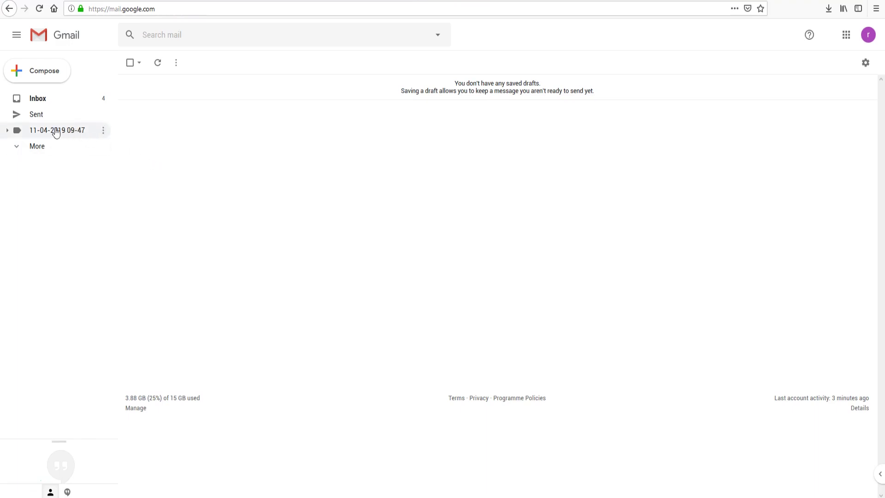
left_click(8, 131)
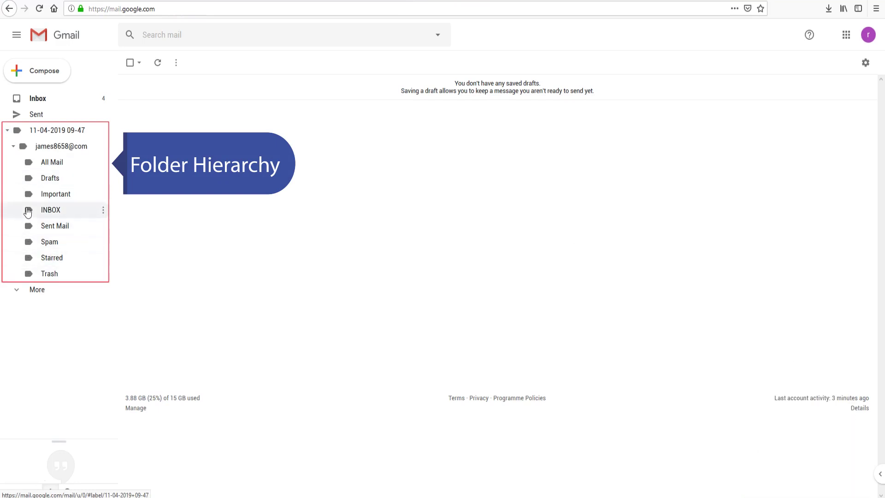
left_click(69, 210)
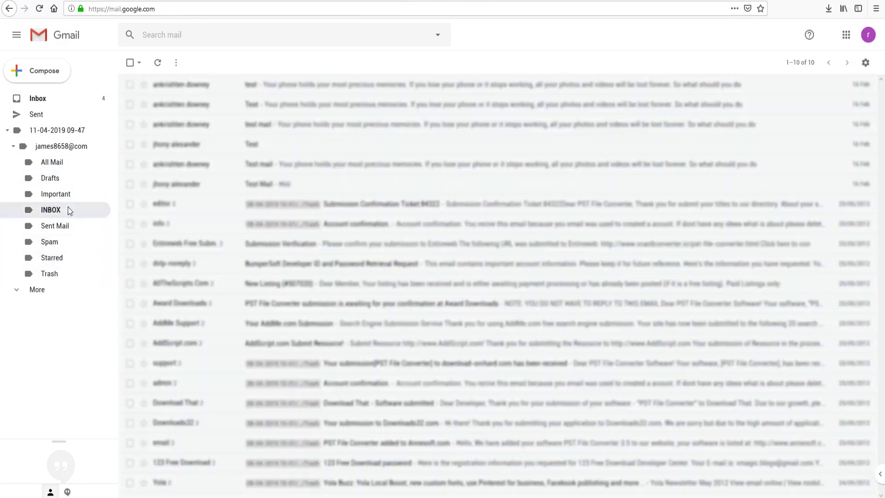